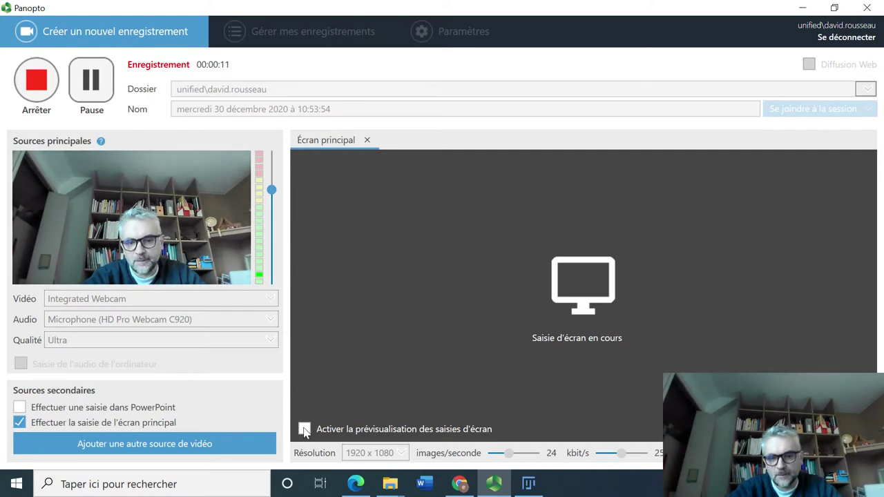
# Minimise the Panopto recorder to reveal the Fiji window on the desktop.
pyautogui.click(305, 429)
# Bring the Fiji window forward and open the Process › Binary submenu.
pyautogui.click(802, 8)
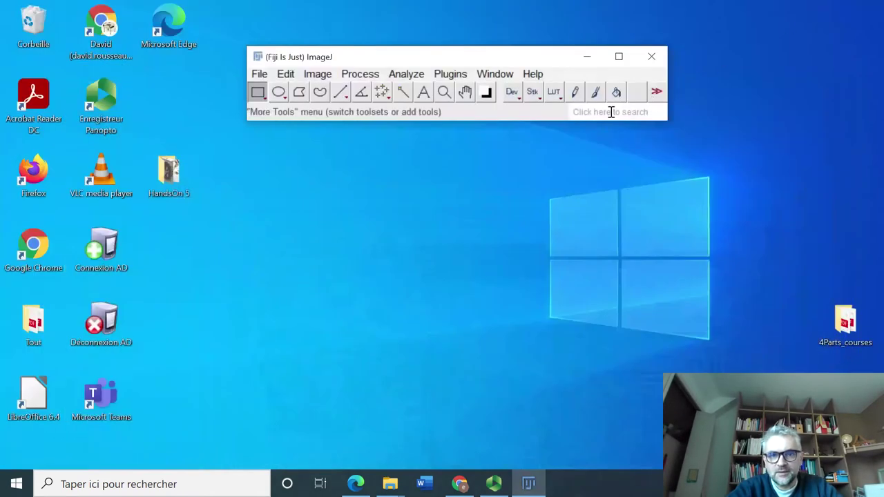
pyautogui.moveTo(431, 57); pyautogui.dragTo(411, 43)
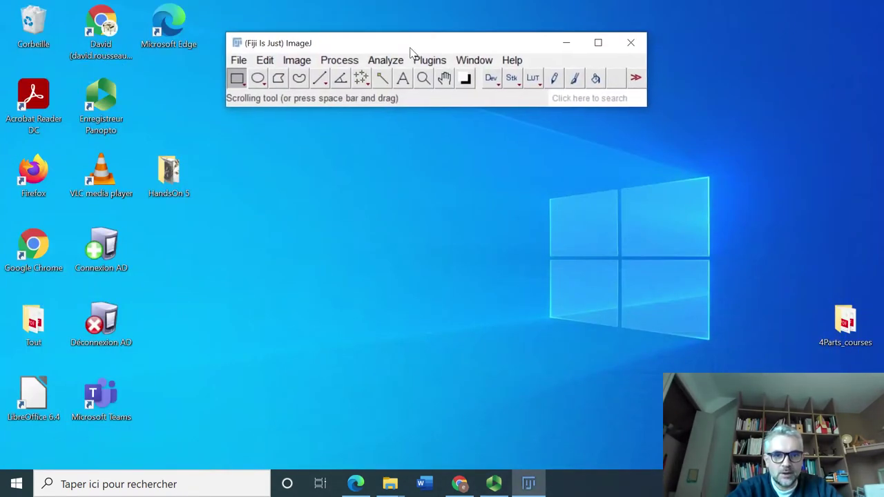
pyautogui.click(337, 62)
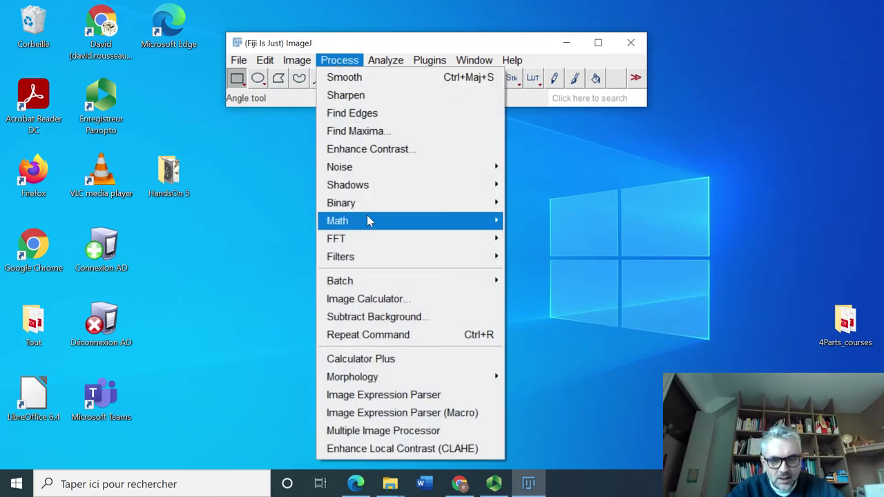
pyautogui.moveTo(368, 218)
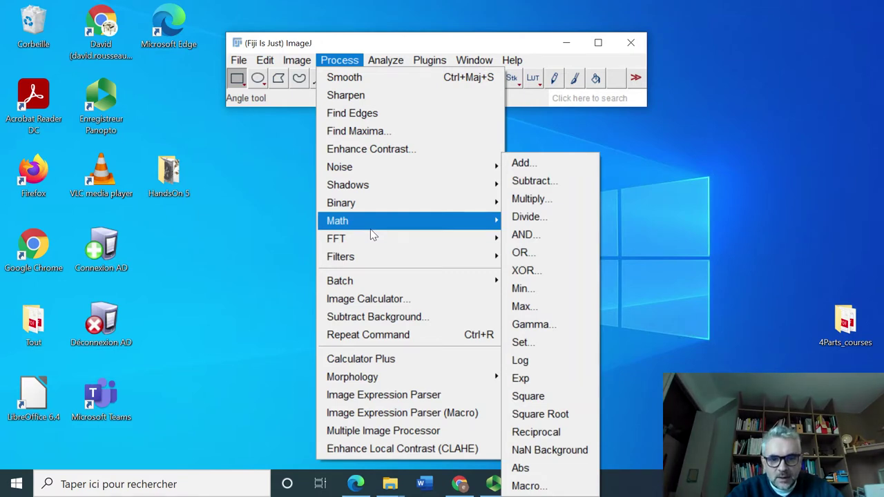
pyautogui.moveTo(395, 205)
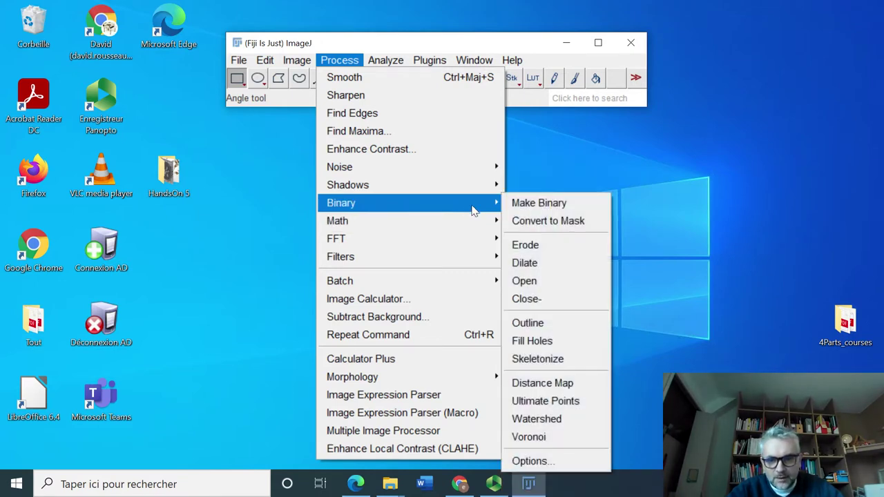
# Confirm the Binary Options with Black background left enabled.
pyautogui.click(541, 464)
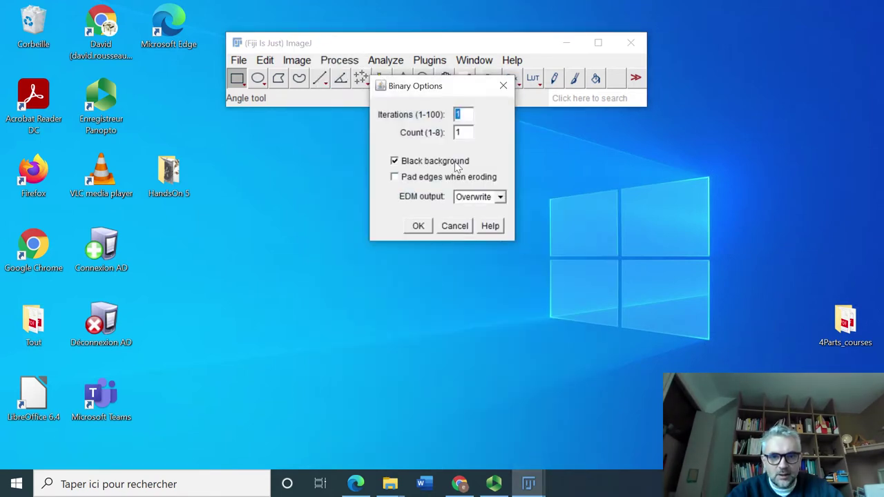
pyautogui.moveTo(436, 91); pyautogui.dragTo(397, 158)
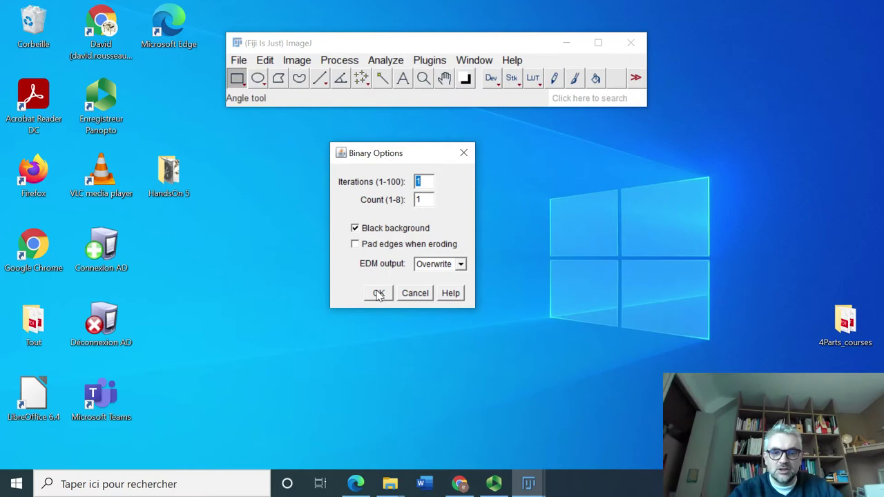
pyautogui.click(355, 228)
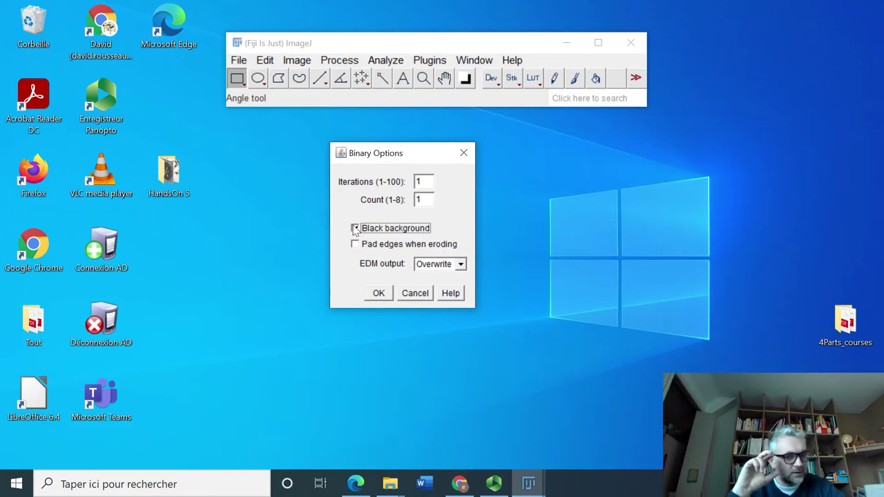
pyautogui.click(355, 228)
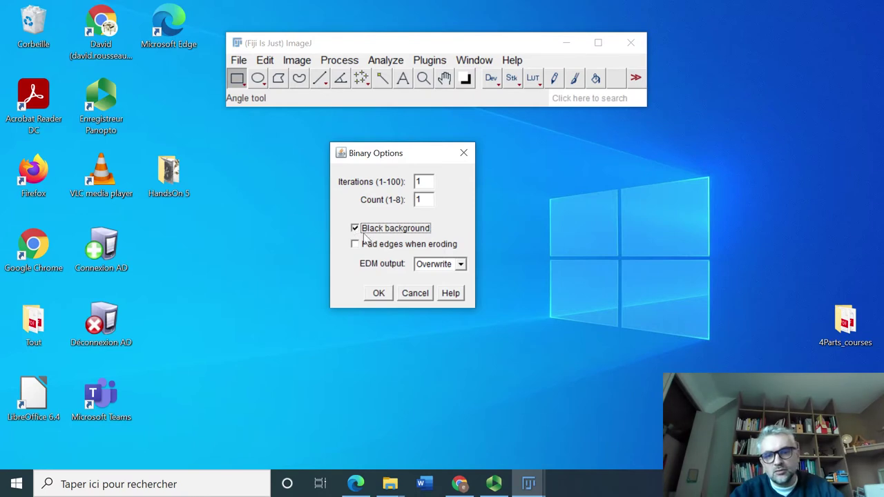
pyautogui.click(379, 293)
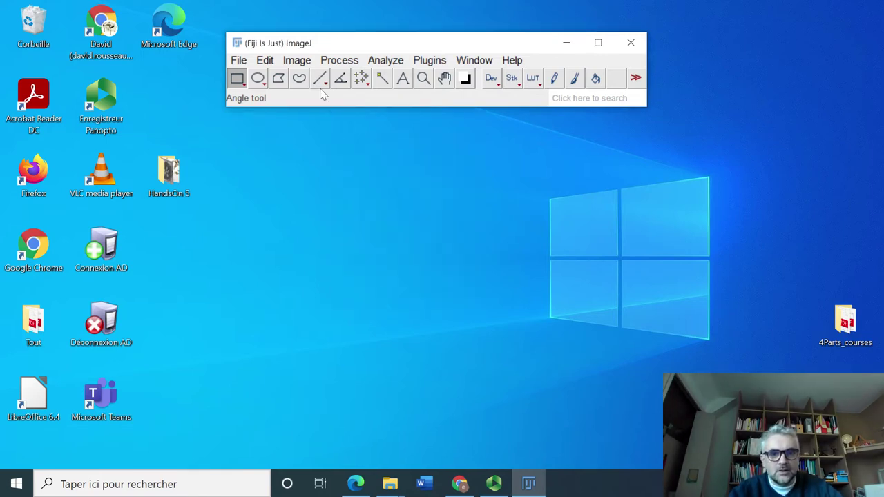
pyautogui.click(297, 61)
pyautogui.moveTo(313, 107)
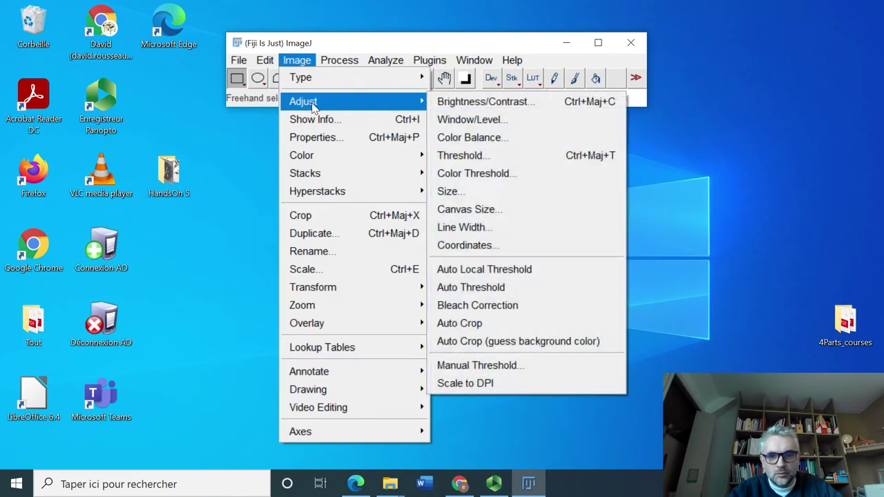
pyautogui.click(499, 158)
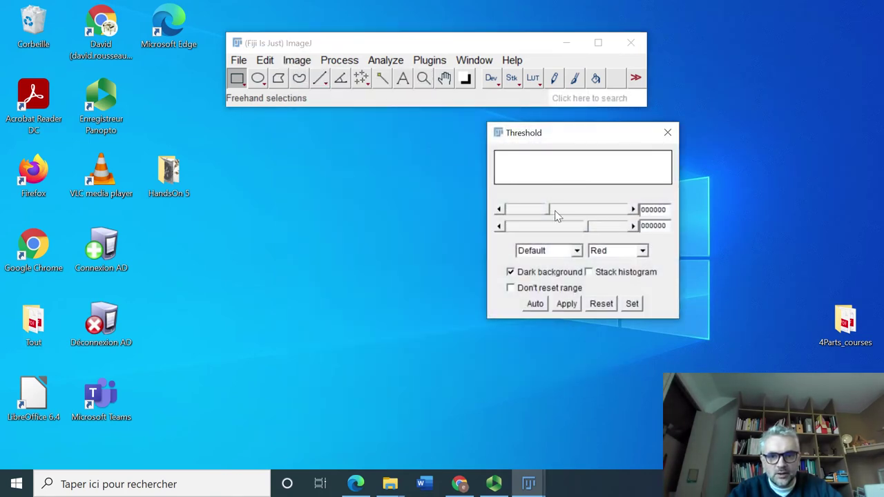
pyautogui.click(667, 132)
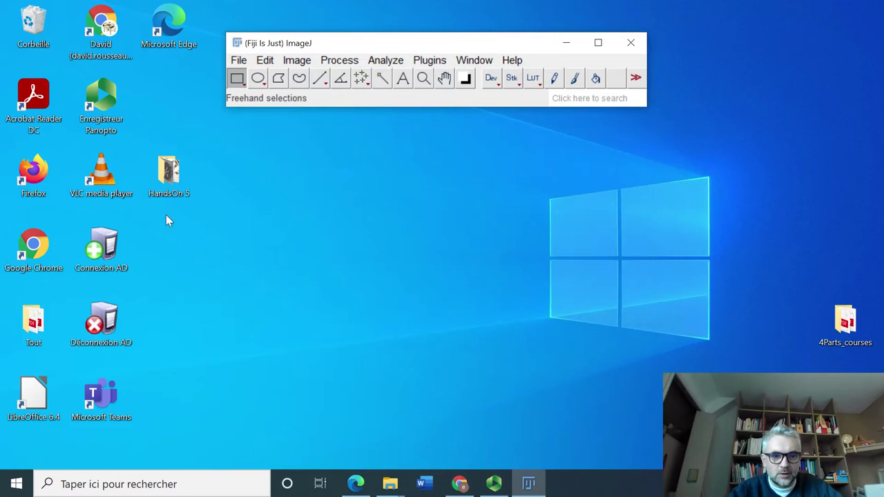
# Open muscle.bmp from the HandsOn 5 folder in Fiji by dragging it onto ImageJ.
pyautogui.doubleClick(168, 176)
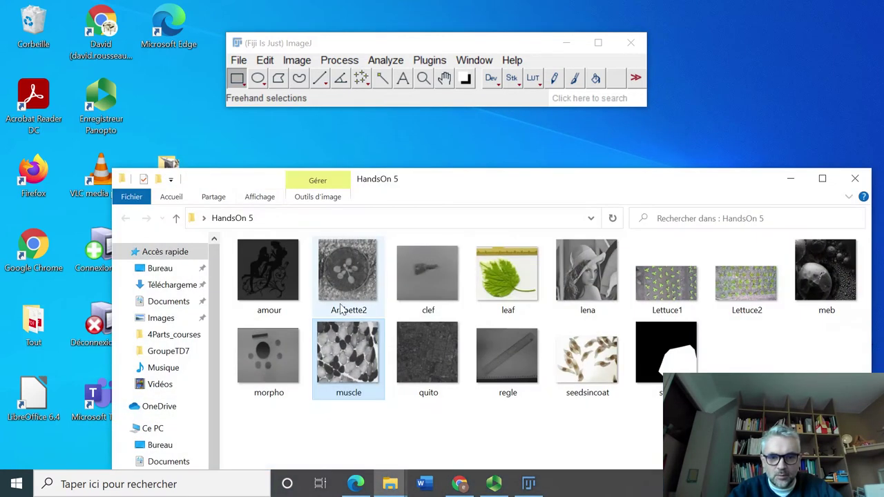
pyautogui.moveTo(357, 352); pyautogui.dragTo(329, 101)
pyautogui.click(790, 178)
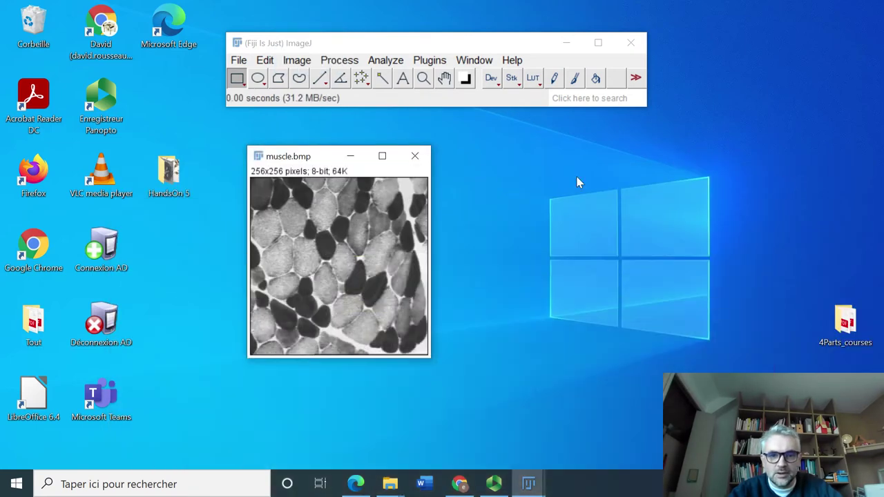
pyautogui.click(295, 53)
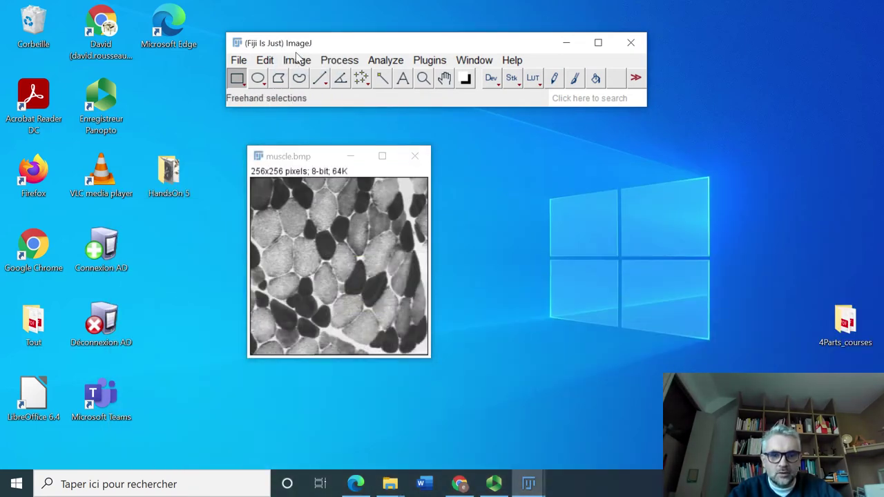
# Open the Threshold dialog on muscle.bmp and switch its display to B&W.
pyautogui.click(297, 60)
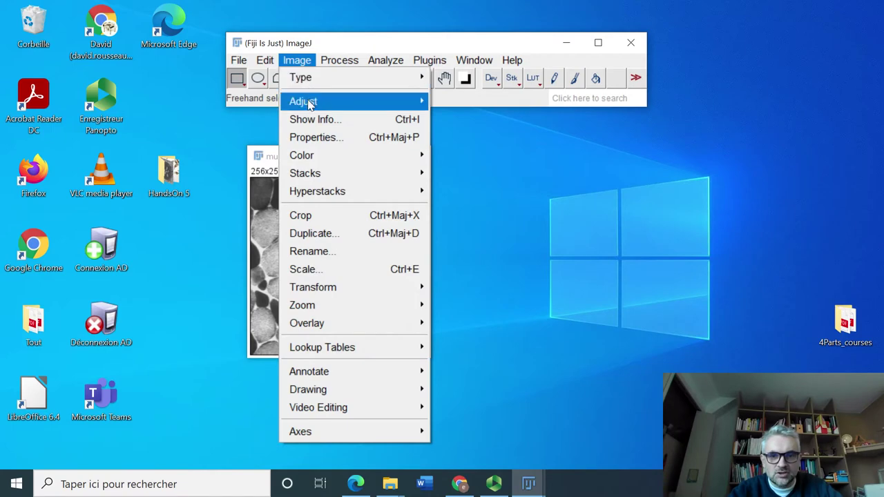
pyautogui.moveTo(309, 103)
pyautogui.click(482, 158)
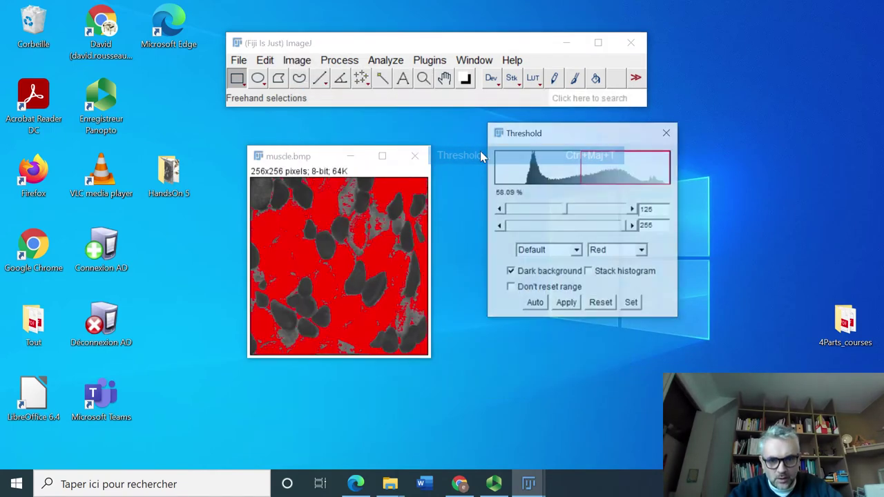
pyautogui.moveTo(553, 132); pyautogui.dragTo(543, 156)
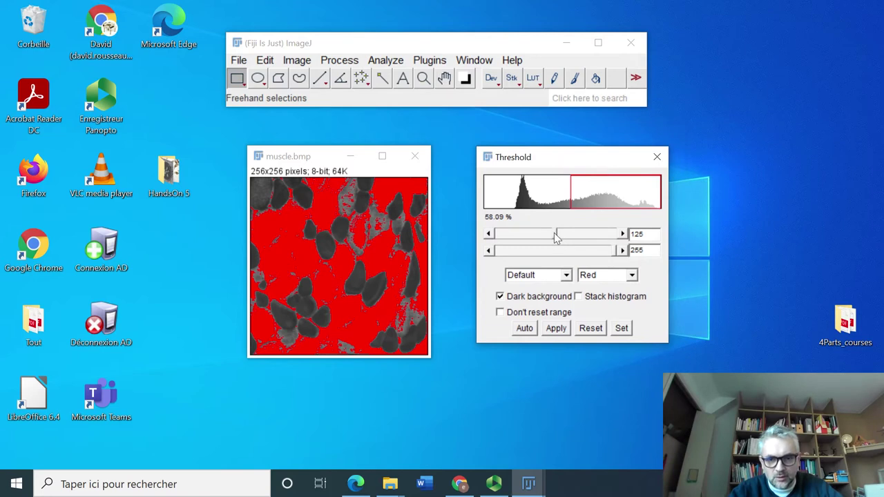
pyautogui.click(632, 276)
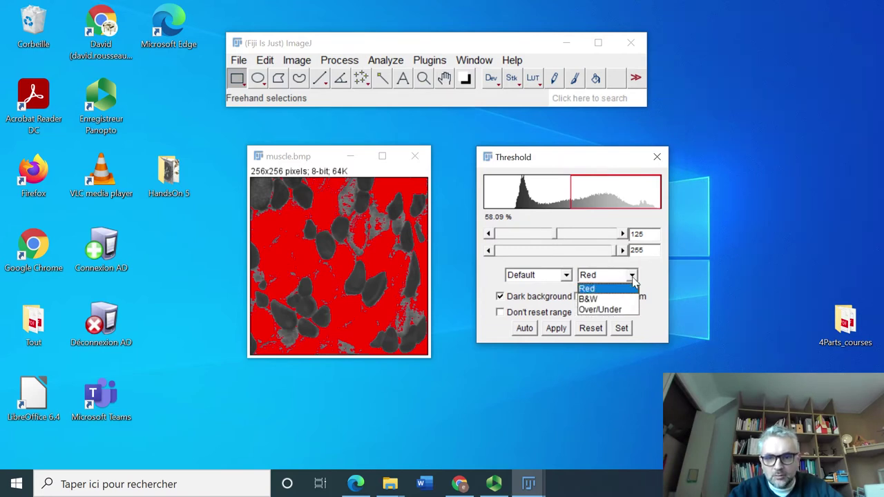
pyautogui.click(618, 298)
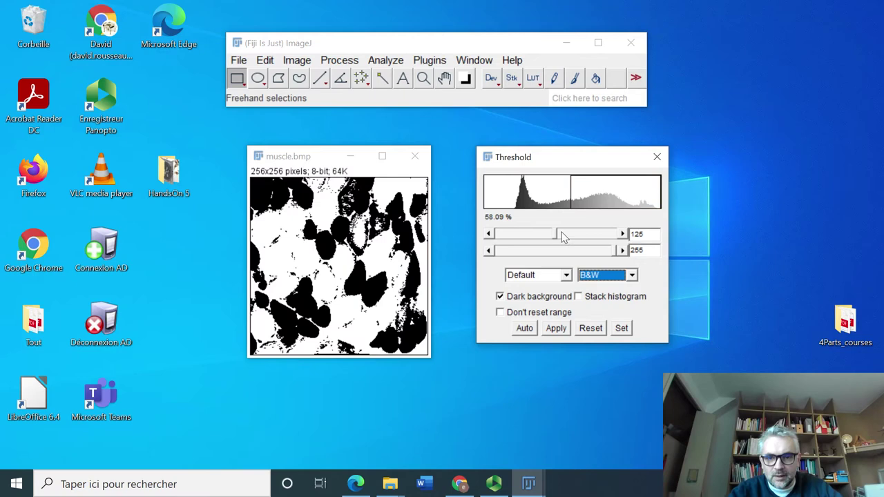
# Set the threshold range to 0–83, selecting 28.60% of pixels.
pyautogui.moveTo(556, 236); pyautogui.dragTo(492, 235)
pyautogui.moveTo(618, 251); pyautogui.dragTo(536, 252)
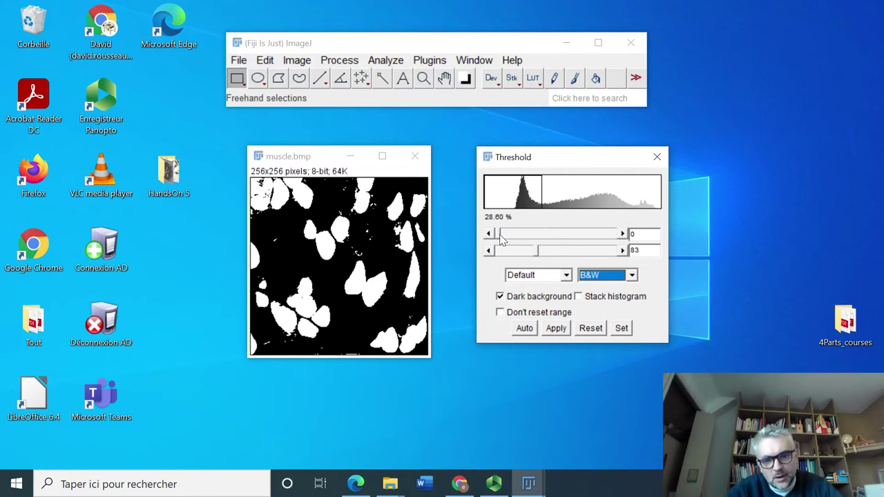
pyautogui.moveTo(499, 234)
pyautogui.mouseDown()
pyautogui.moveTo(529, 235)
pyautogui.moveTo(491, 238)
pyautogui.mouseUp()
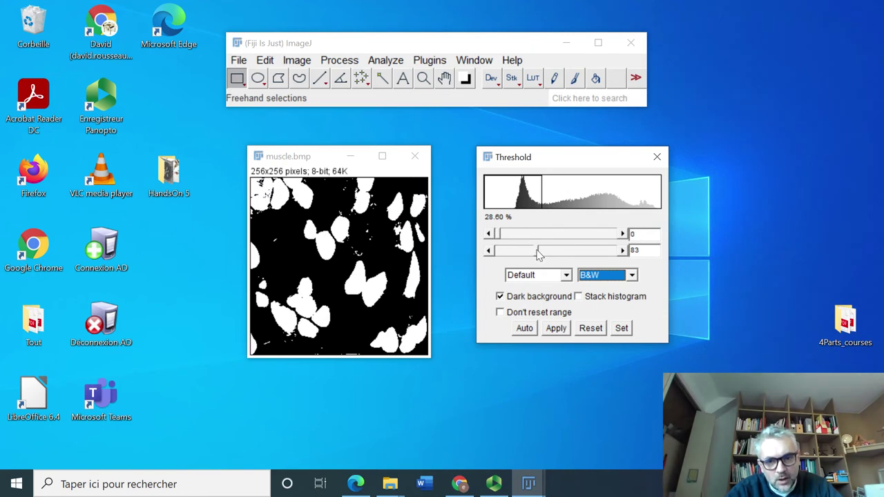
pyautogui.moveTo(539, 254)
pyautogui.mouseDown()
pyautogui.moveTo(504, 256)
pyautogui.moveTo(540, 257)
pyautogui.mouseUp()
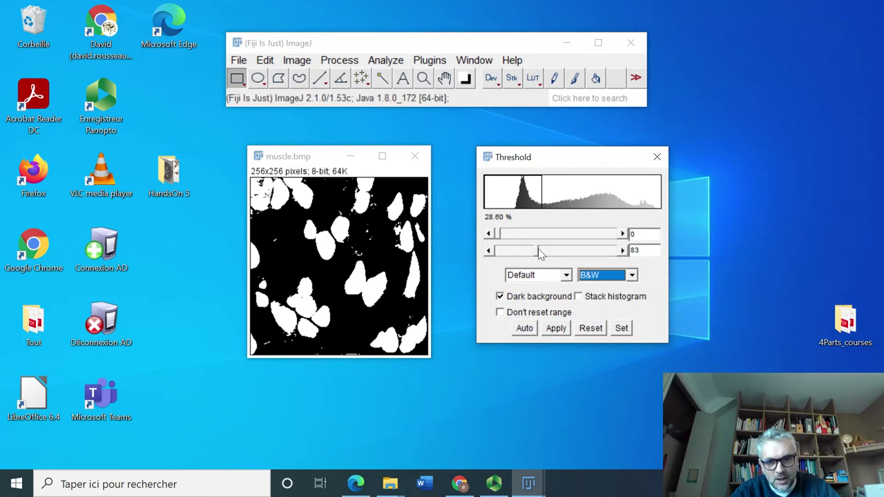
# Try several slider ranges, then settle on a 0–94 threshold covering 31.19%.
pyautogui.moveTo(536, 250); pyautogui.dragTo(598, 250)
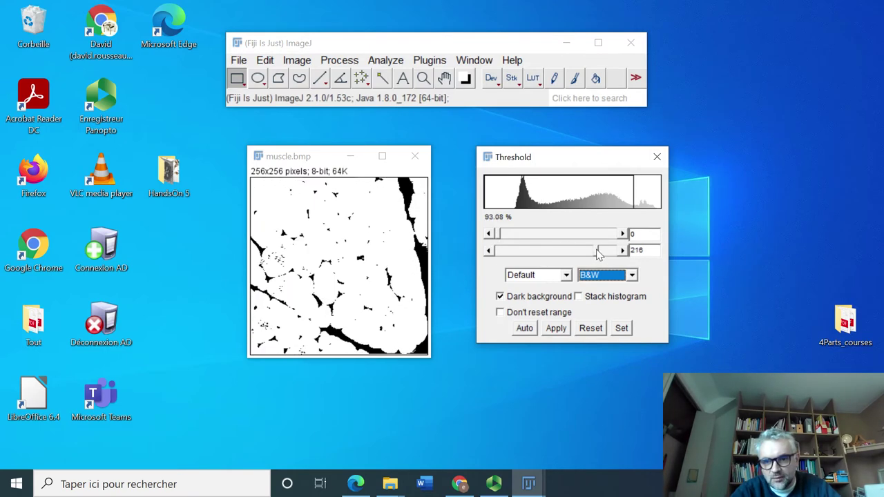
pyautogui.moveTo(501, 238); pyautogui.dragTo(538, 233)
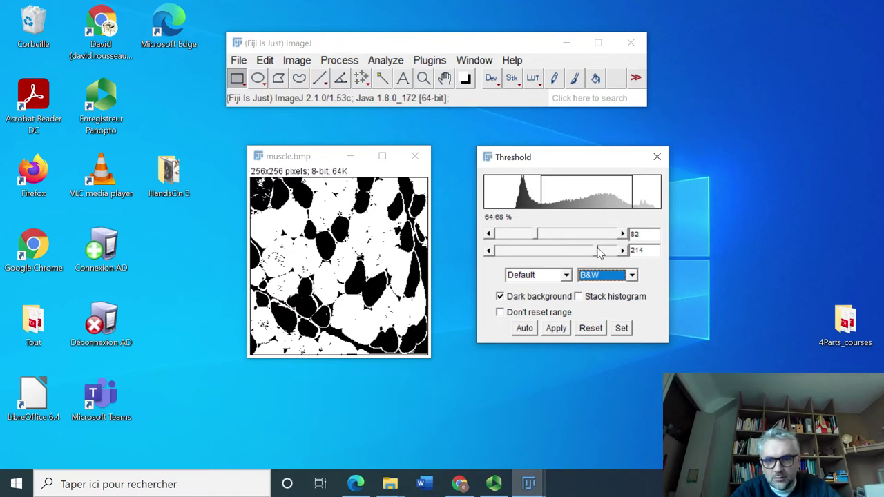
pyautogui.moveTo(598, 252); pyautogui.dragTo(609, 252)
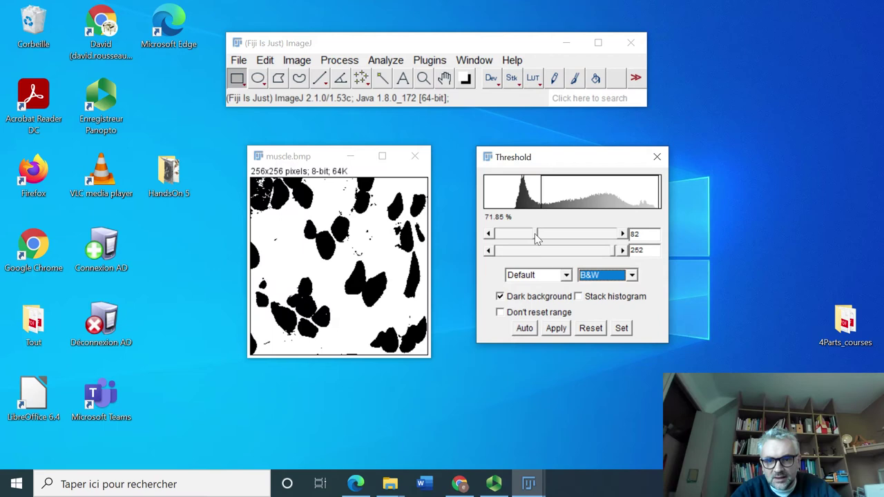
pyautogui.moveTo(537, 234); pyautogui.dragTo(596, 237)
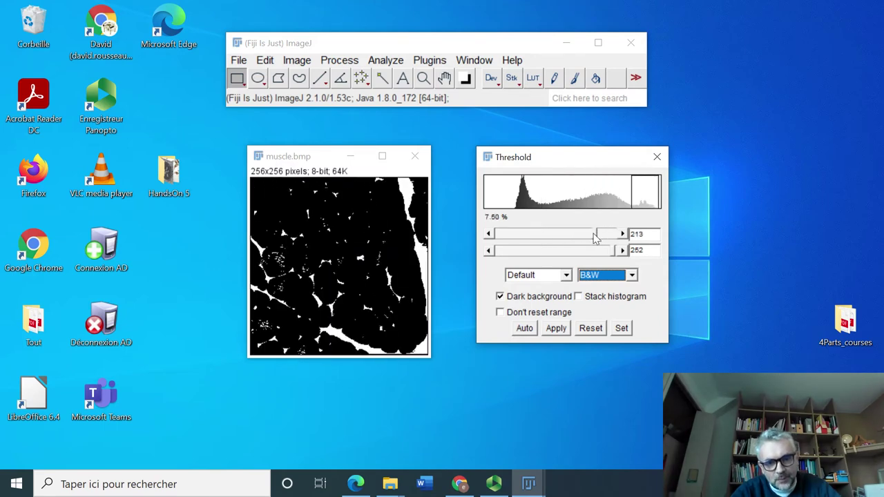
pyautogui.moveTo(595, 237); pyautogui.dragTo(502, 250)
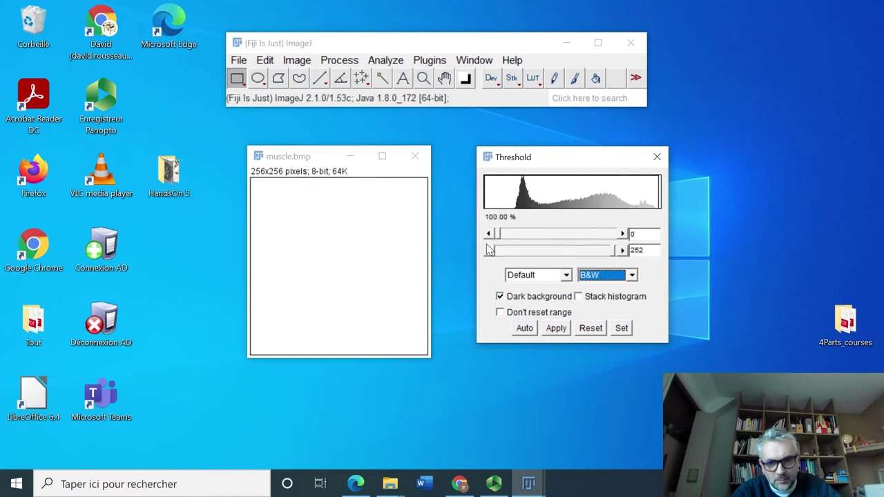
pyautogui.moveTo(613, 253); pyautogui.dragTo(542, 256)
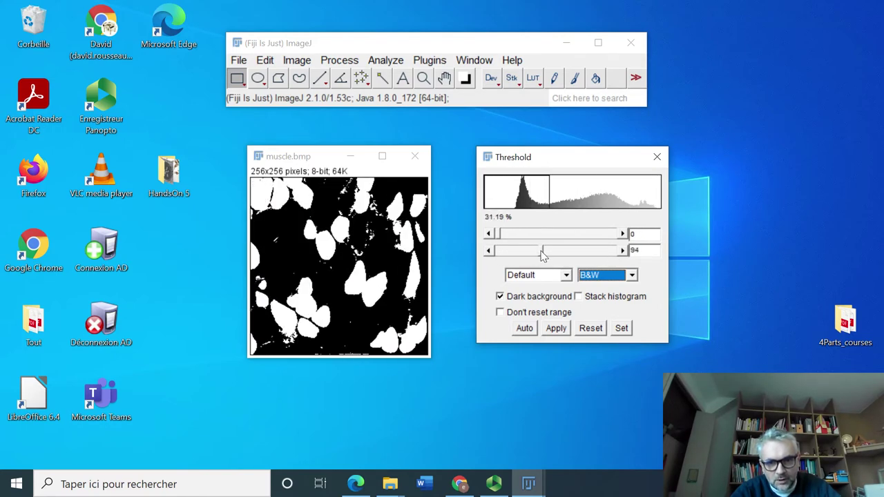
# Apply the 0–94 threshold as a binary mask and show its histogram (mode 0, 45094).
pyautogui.click(556, 328)
pyautogui.moveTo(318, 156); pyautogui.dragTo(254, 152)
pyautogui.click(378, 61)
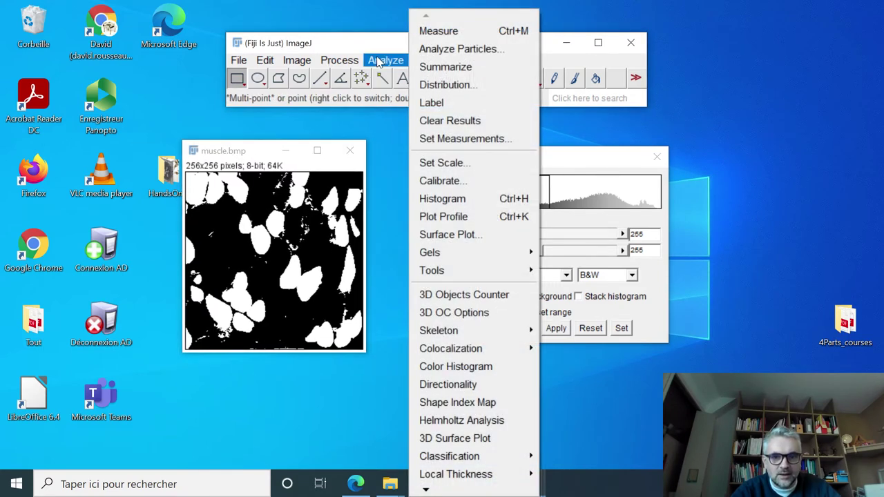
pyautogui.click(449, 200)
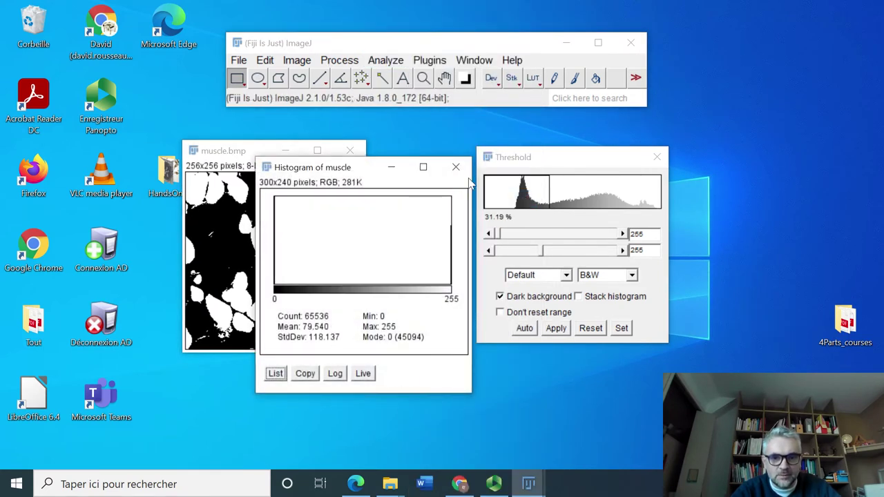
pyautogui.moveTo(351, 171); pyautogui.dragTo(142, 150)
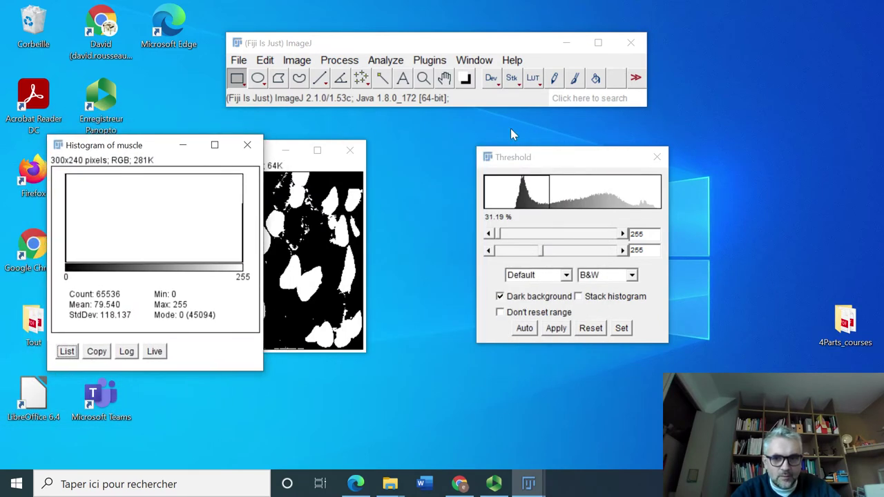
pyautogui.moveTo(549, 158); pyautogui.dragTo(496, 159)
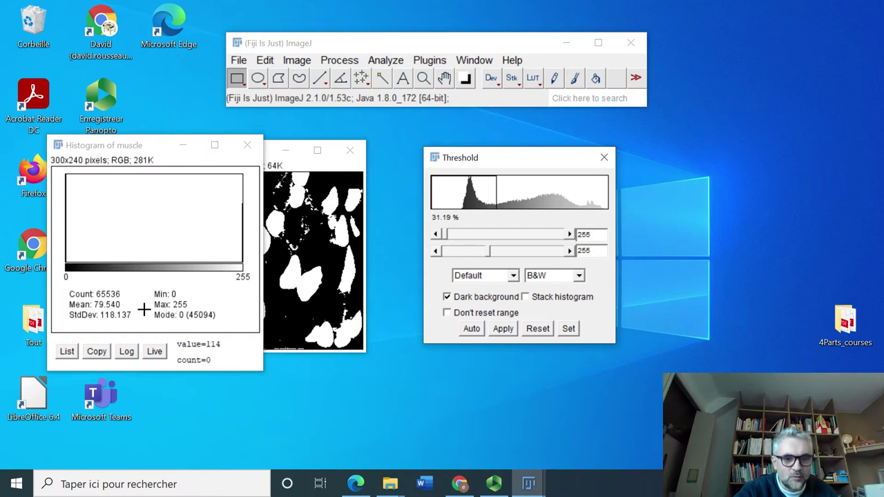
# List the mask's histogram values, showing 45094 pixels at 0 and 20442 at 255.
pyautogui.click(67, 353)
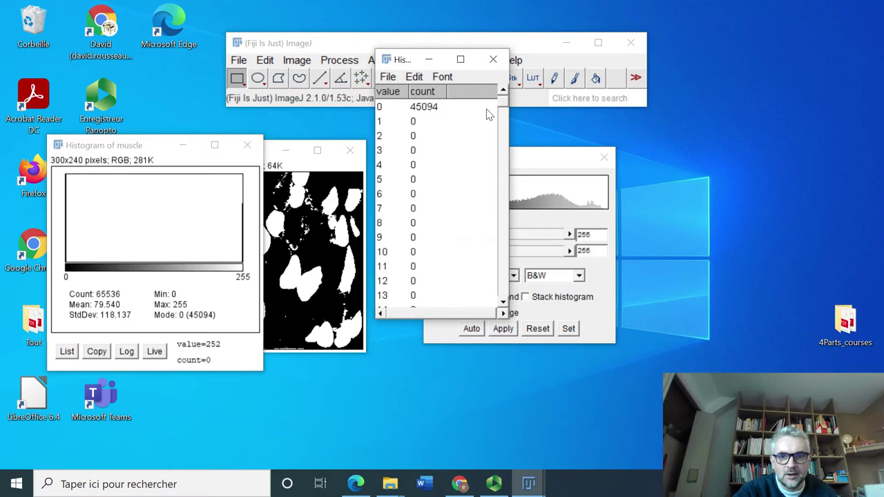
pyautogui.moveTo(504, 114); pyautogui.dragTo(499, 314)
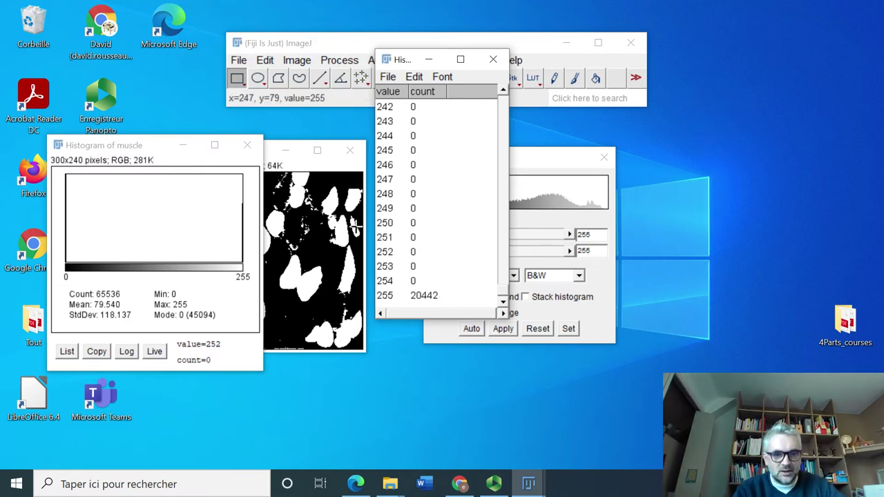
# Close the histogram windows and old Threshold dialog, and reopen muscle.bmp as muscle-1.bmp.
pyautogui.click(247, 150)
pyautogui.click(493, 59)
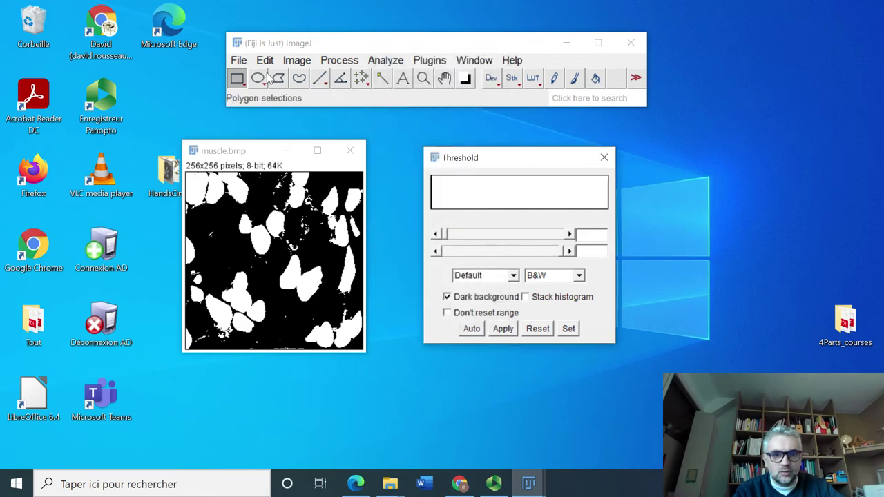
pyautogui.click(238, 60)
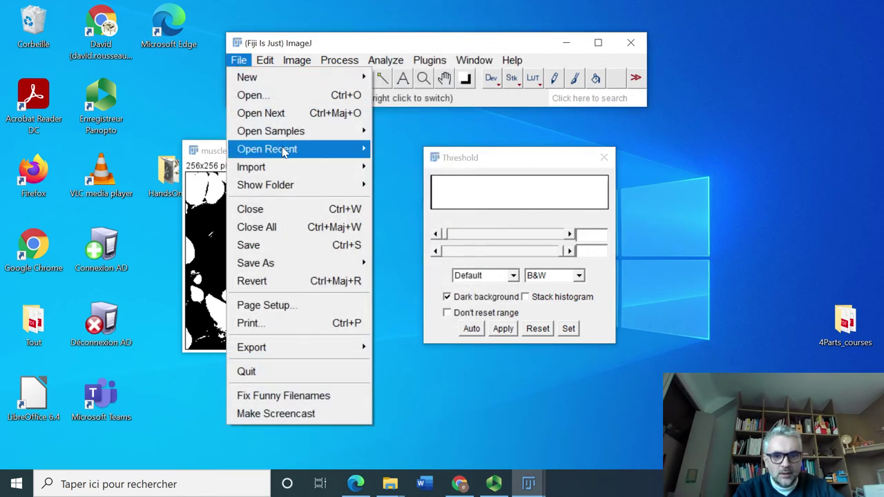
pyautogui.moveTo(284, 152)
pyautogui.click(414, 149)
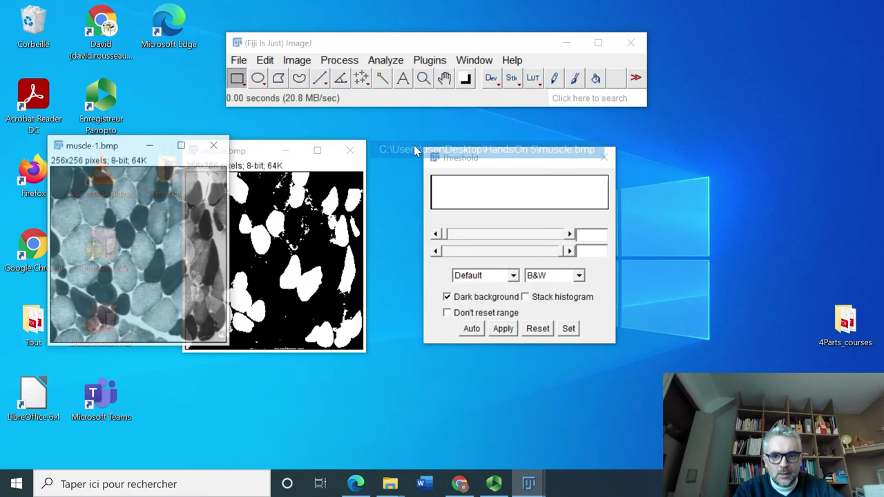
pyautogui.click(604, 158)
pyautogui.click(605, 158)
pyautogui.moveTo(335, 153); pyautogui.dragTo(496, 153)
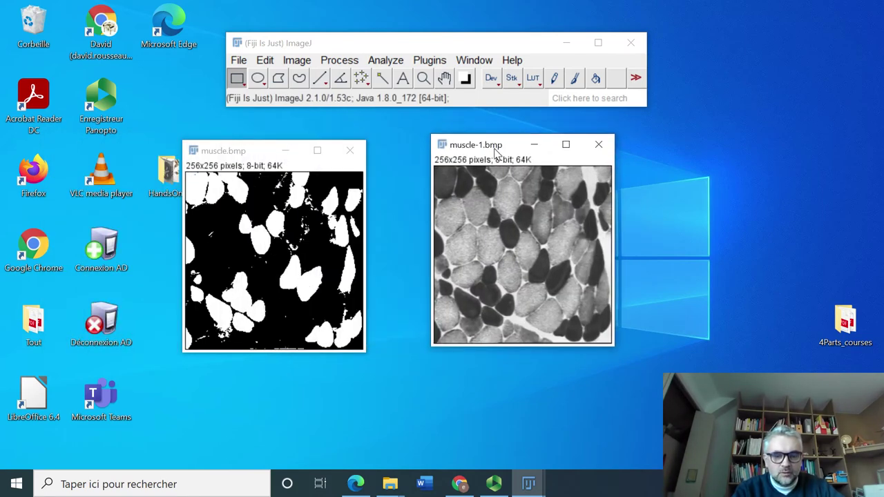
# Threshold muscle-1.bmp at 85–213 and apply it as a gray-cell binary mask.
pyautogui.click(297, 60)
pyautogui.moveTo(343, 105)
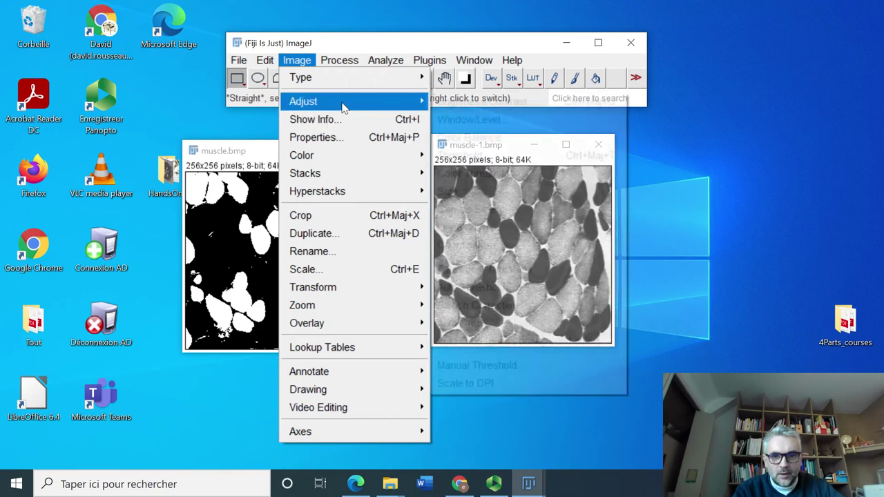
pyautogui.click(473, 157)
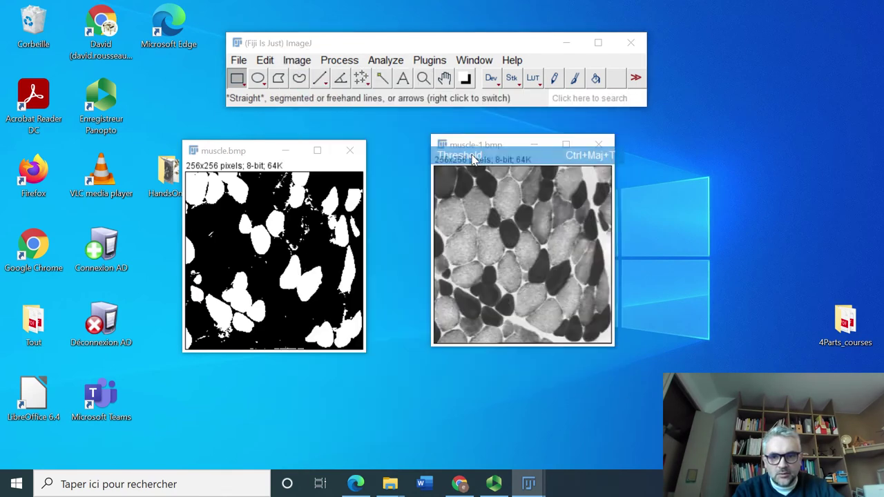
pyautogui.moveTo(522, 156); pyautogui.dragTo(315, 225)
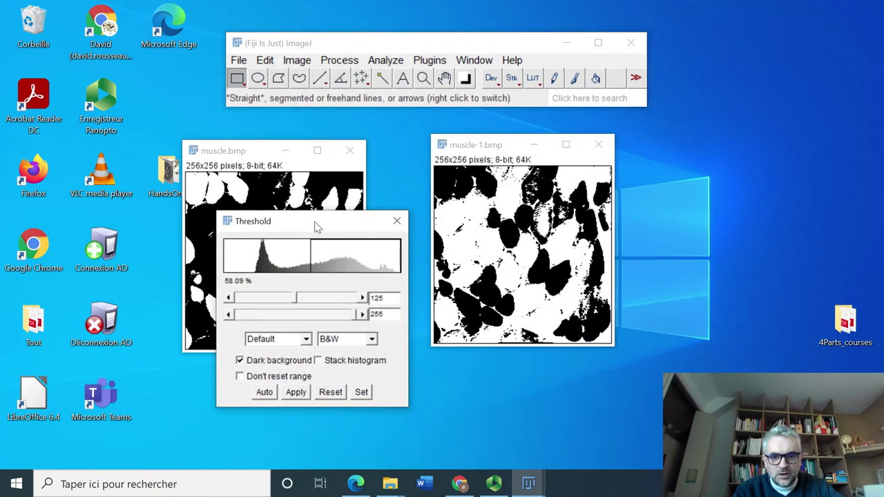
pyautogui.moveTo(294, 298)
pyautogui.mouseDown()
pyautogui.moveTo(271, 298)
pyautogui.moveTo(279, 298)
pyautogui.mouseUp()
pyautogui.moveTo(356, 314); pyautogui.dragTo(335, 317)
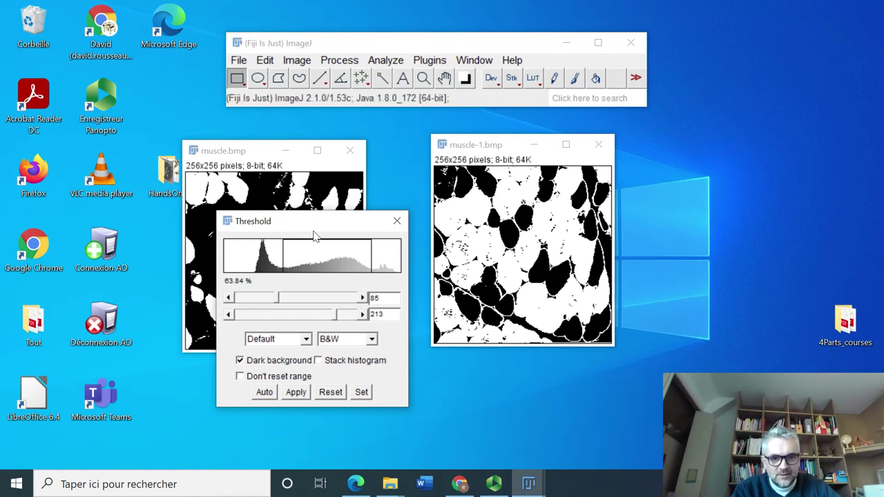
pyautogui.moveTo(297, 222); pyautogui.dragTo(428, 218)
pyautogui.click(426, 386)
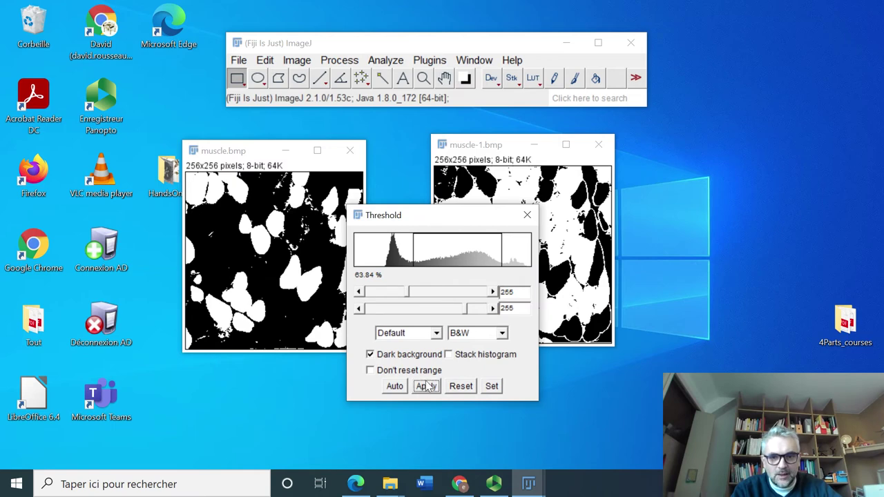
pyautogui.click(527, 214)
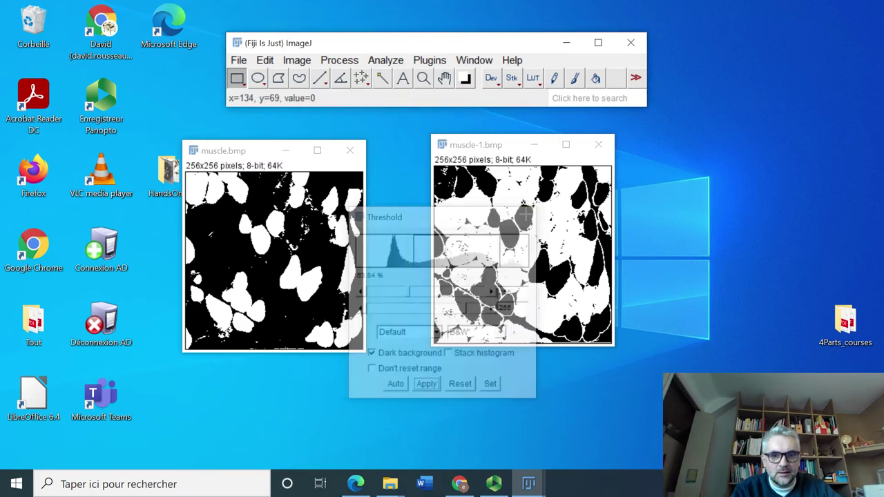
# Check muscle-1's histogram value list: 23699 pixels at 0 and 41837 at 255.
pyautogui.click(428, 60)
pyautogui.moveTo(401, 60)
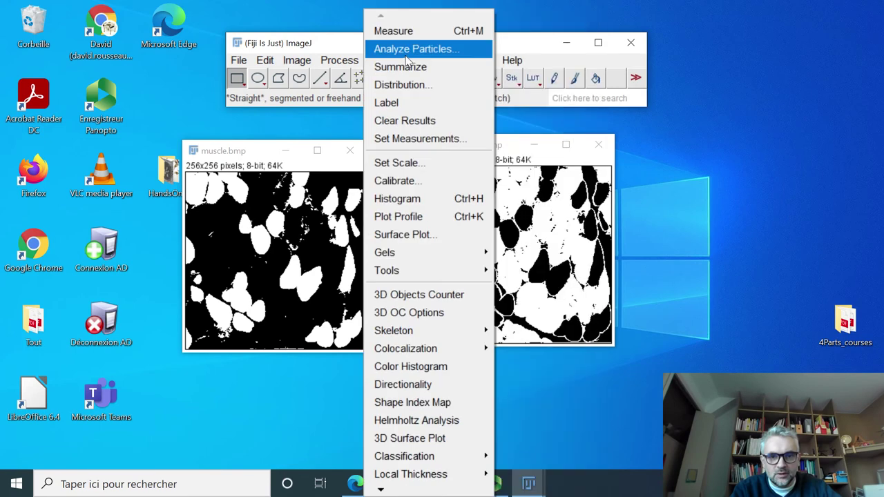
pyautogui.click(425, 199)
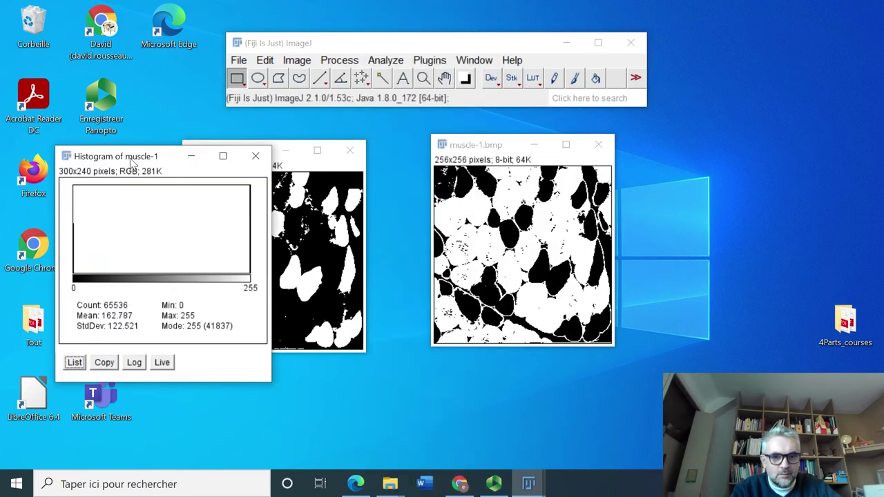
pyautogui.moveTo(131, 157); pyautogui.dragTo(472, 157)
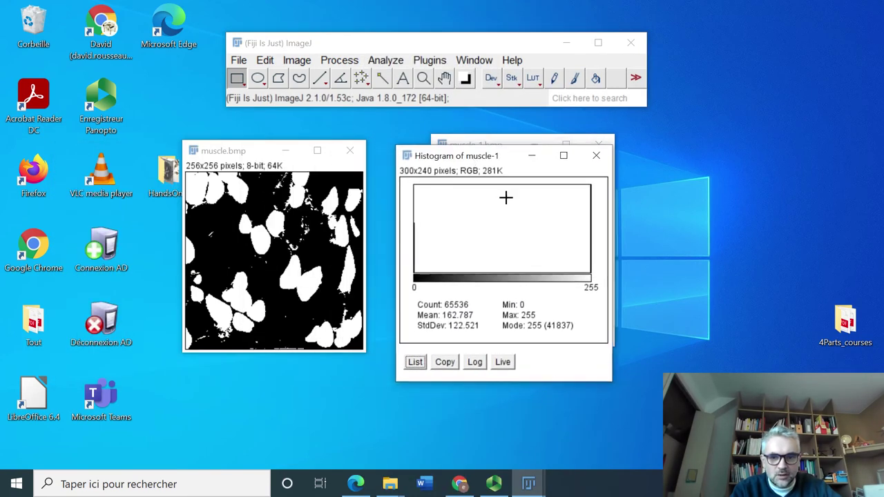
pyautogui.click(414, 362)
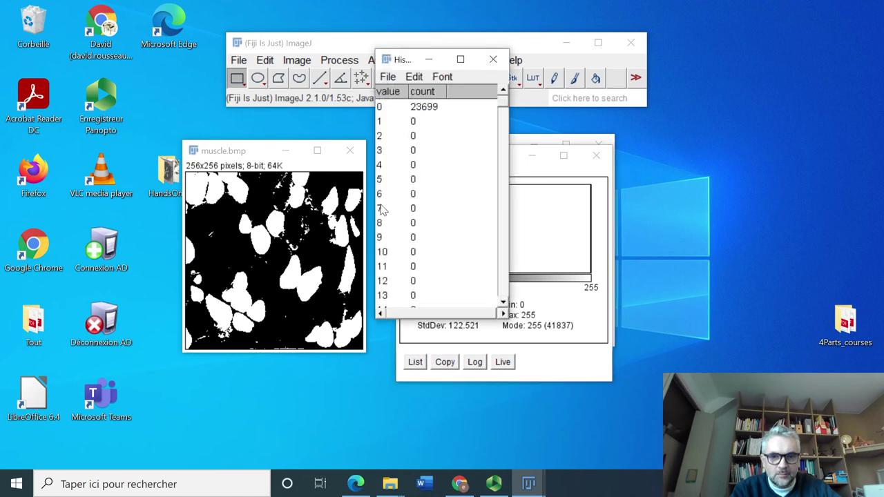
pyautogui.moveTo(503, 104); pyautogui.dragTo(504, 302)
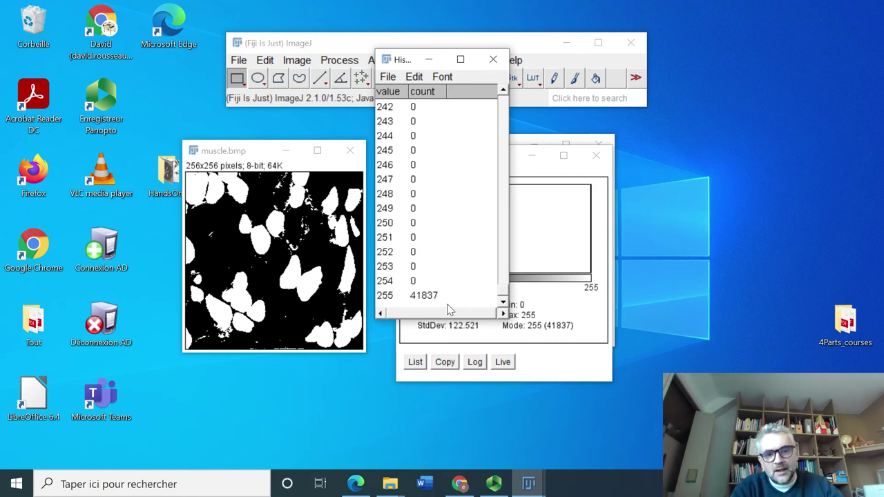
pyautogui.click(493, 61)
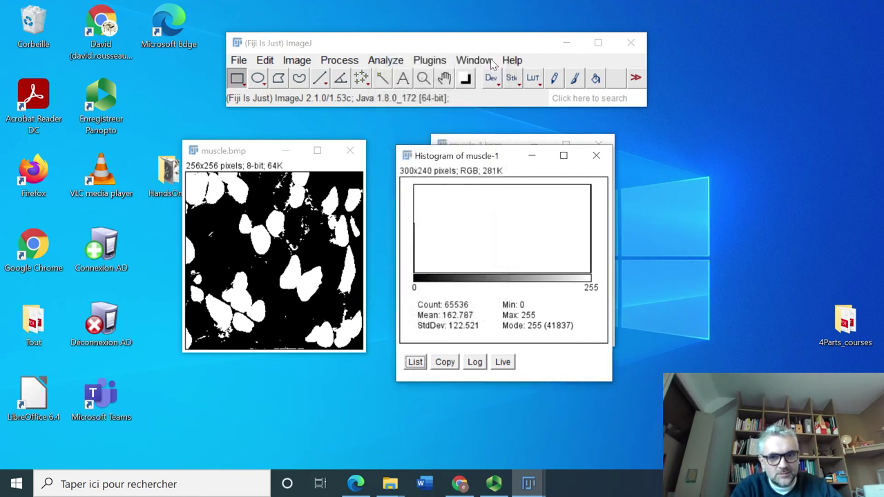
# Close the histogram and both thresholded images, then reopen the original muscle.bmp from recent files.
pyautogui.click(596, 156)
pyautogui.click(598, 145)
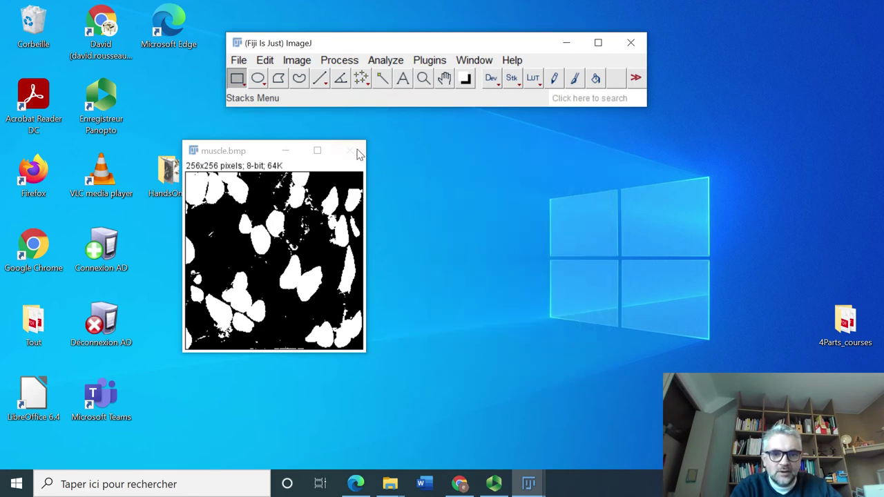
pyautogui.click(350, 151)
pyautogui.click(238, 61)
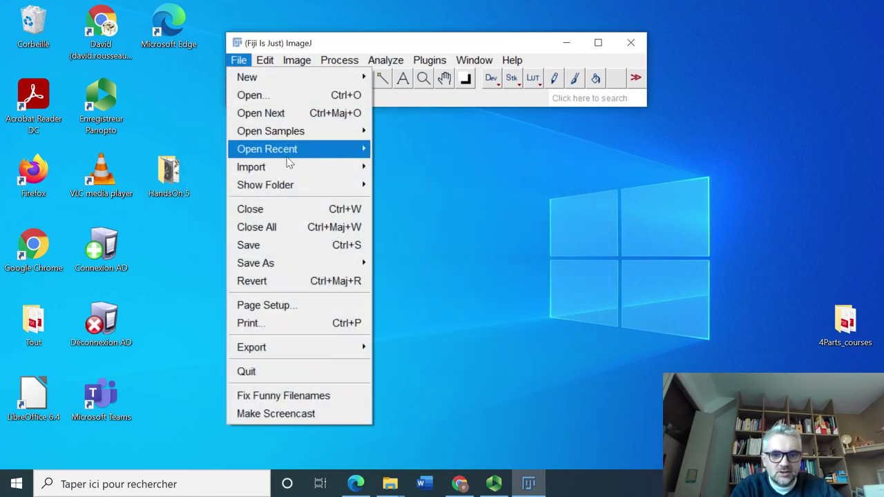
pyautogui.moveTo(290, 150)
pyautogui.click(443, 150)
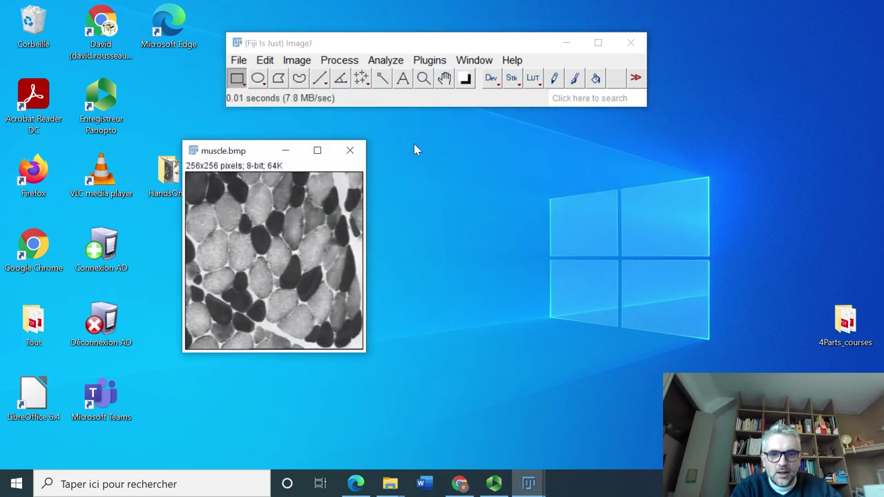
# Start Auto Threshold on muscle.bmp with method 'Try all' and white objects on black background.
pyautogui.click(297, 61)
pyautogui.moveTo(328, 103)
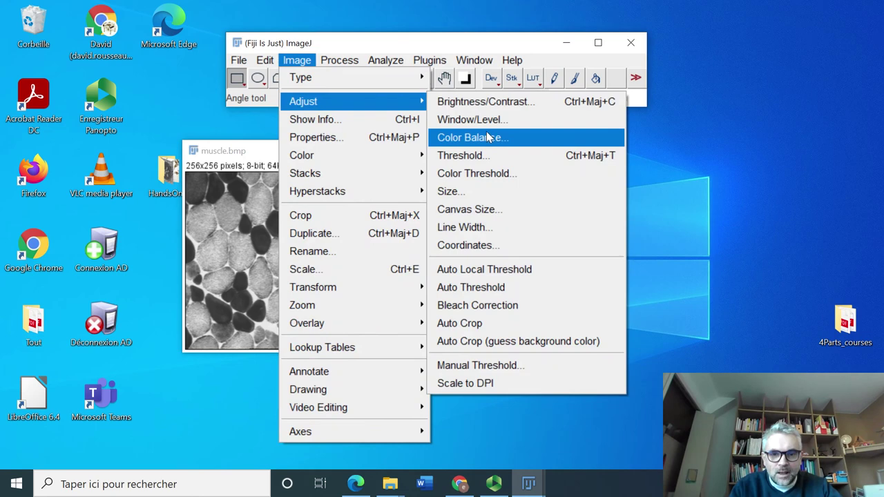
pyautogui.click(517, 283)
pyautogui.moveTo(391, 65); pyautogui.dragTo(477, 111)
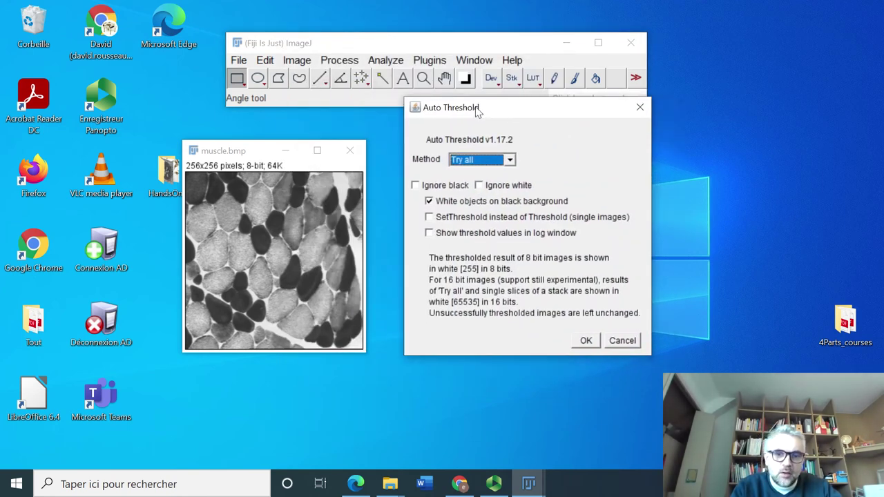
# Run the Try-all Auto Threshold and inspect the montage, panning to Intermodes and MinError.
pyautogui.click(585, 342)
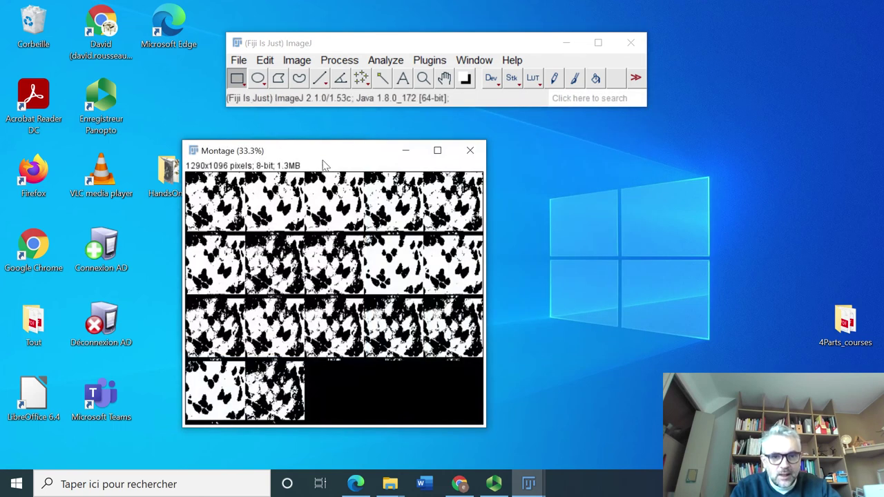
pyautogui.moveTo(323, 160); pyautogui.dragTo(432, 111)
pyautogui.scroll(5, 466, 201)
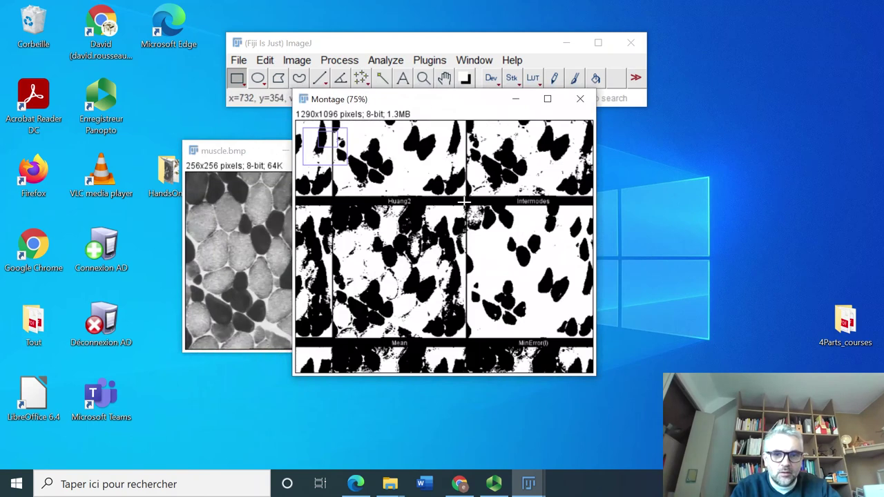
pyautogui.scroll(-5, 466, 201)
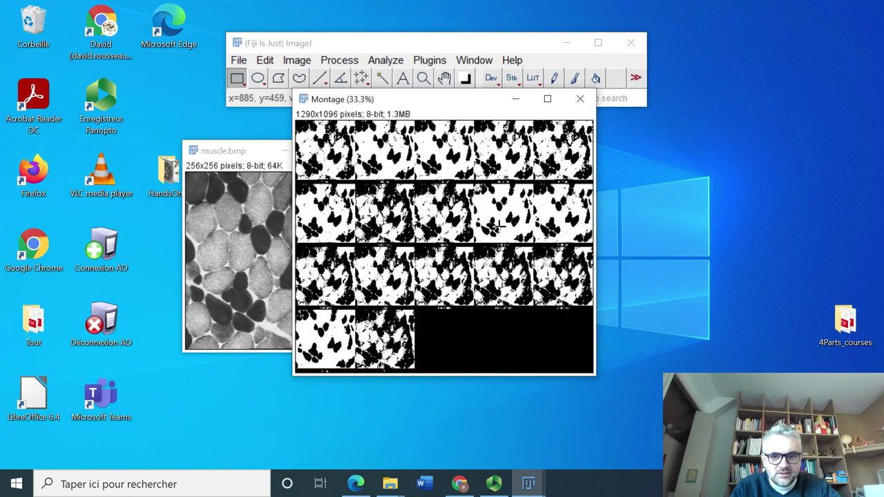
pyautogui.scroll(4, 496, 225)
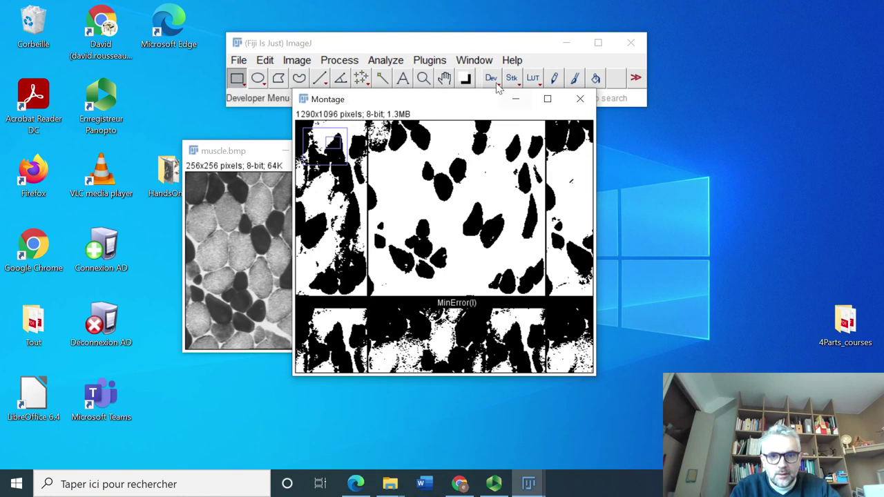
pyautogui.click(444, 78)
pyautogui.moveTo(450, 218); pyautogui.dragTo(417, 252)
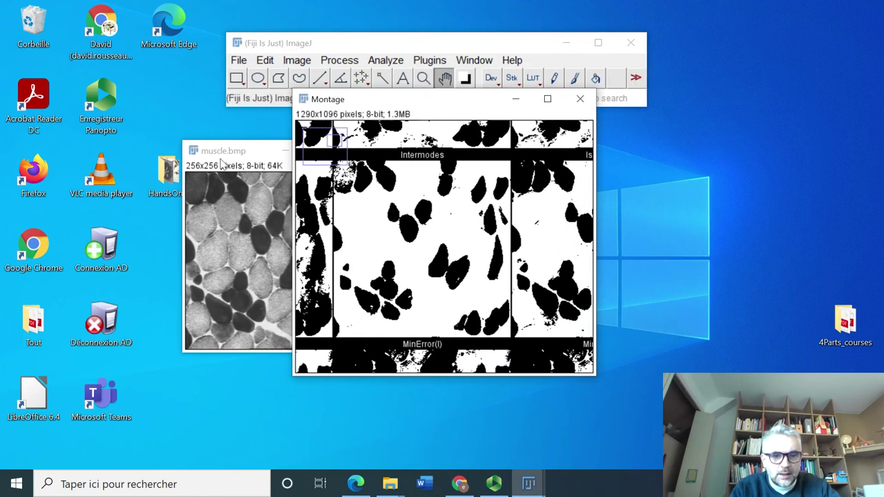
# Compare muscle.bmp beside the montage, then close the montage and recentre muscle.bmp.
pyautogui.moveTo(223, 152); pyautogui.dragTo(122, 141)
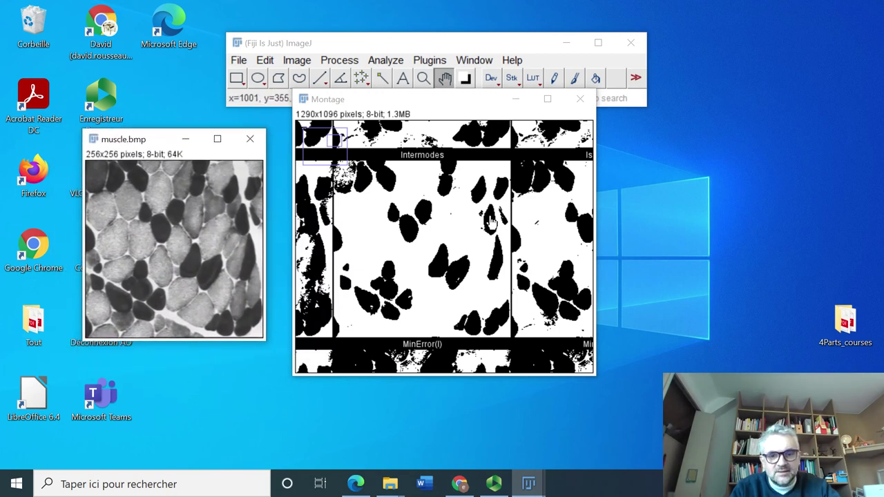
pyautogui.press('-')
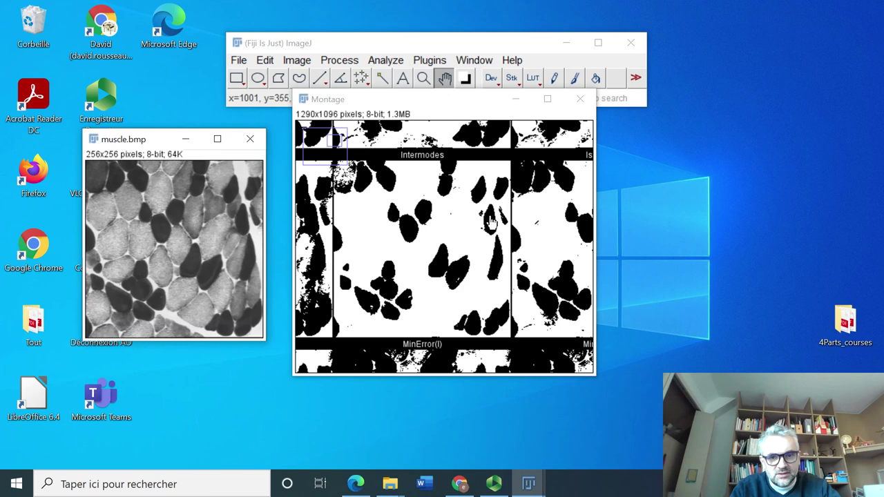
pyautogui.press('+')
pyautogui.press('-')
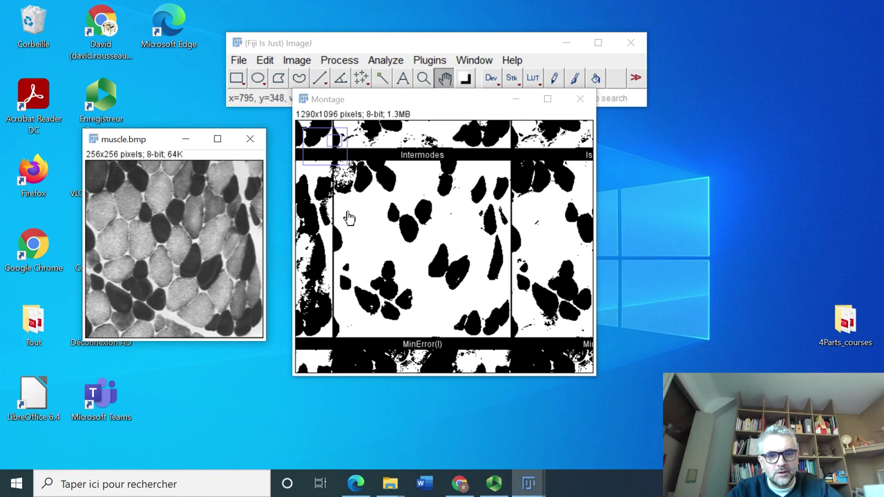
pyautogui.click(581, 100)
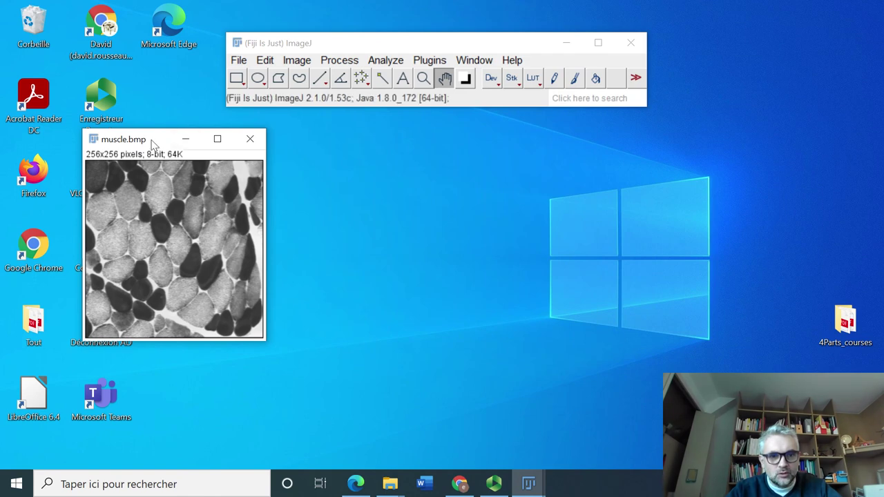
pyautogui.moveTo(150, 140); pyautogui.dragTo(311, 152)
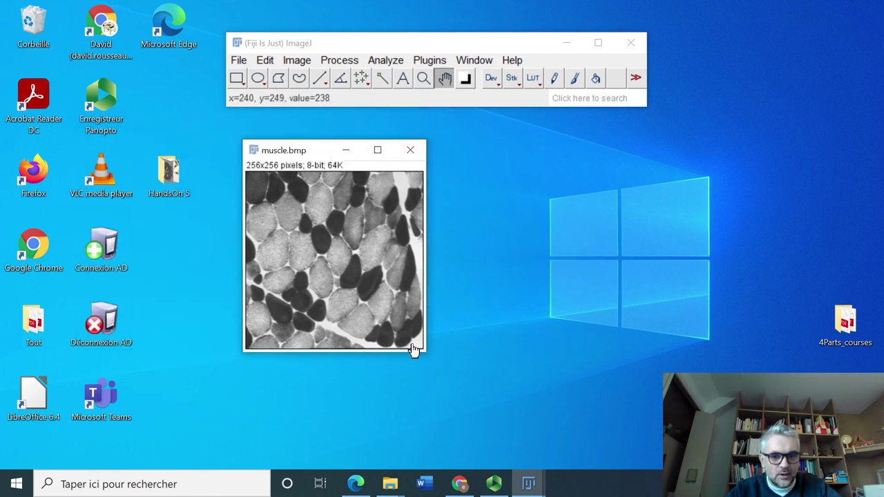
# Bring the Panopto recorder forward and turn off its screen capture preview.
pyautogui.moveTo(494, 484)
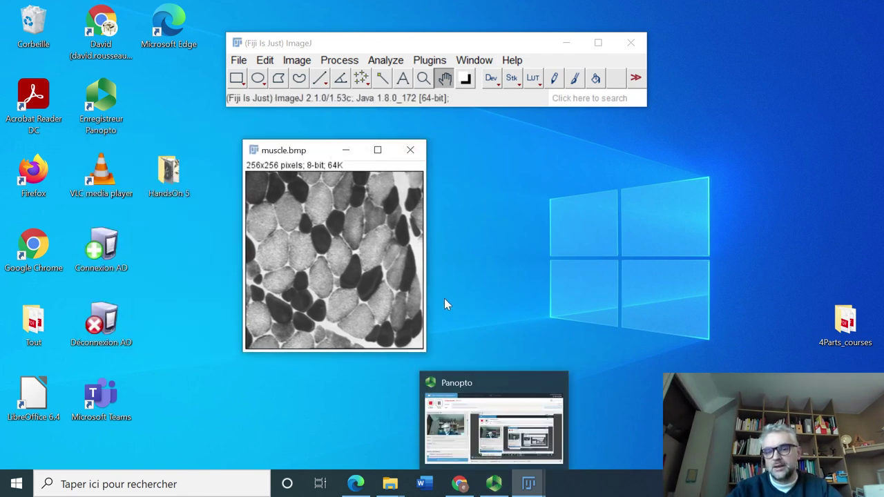
pyautogui.click(492, 484)
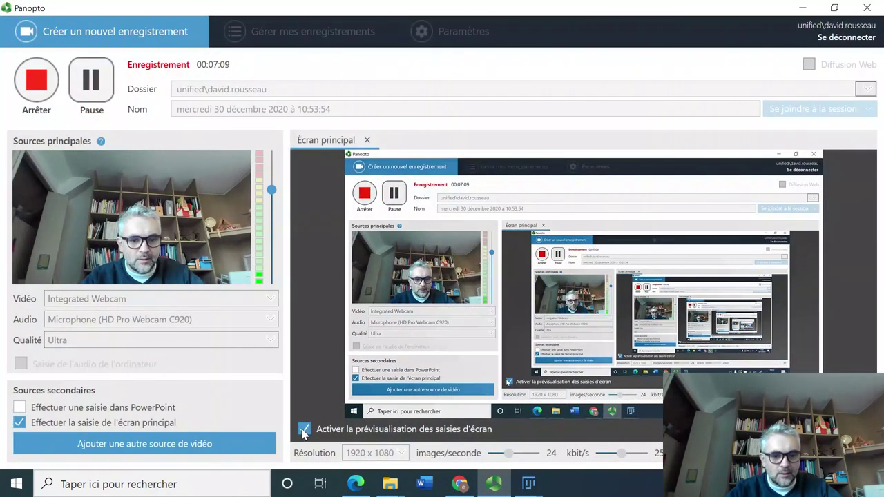
pyautogui.click(304, 430)
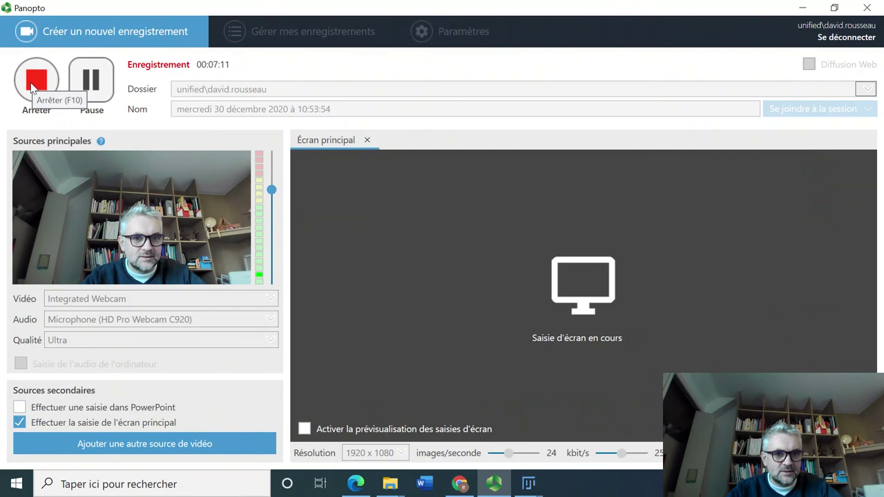